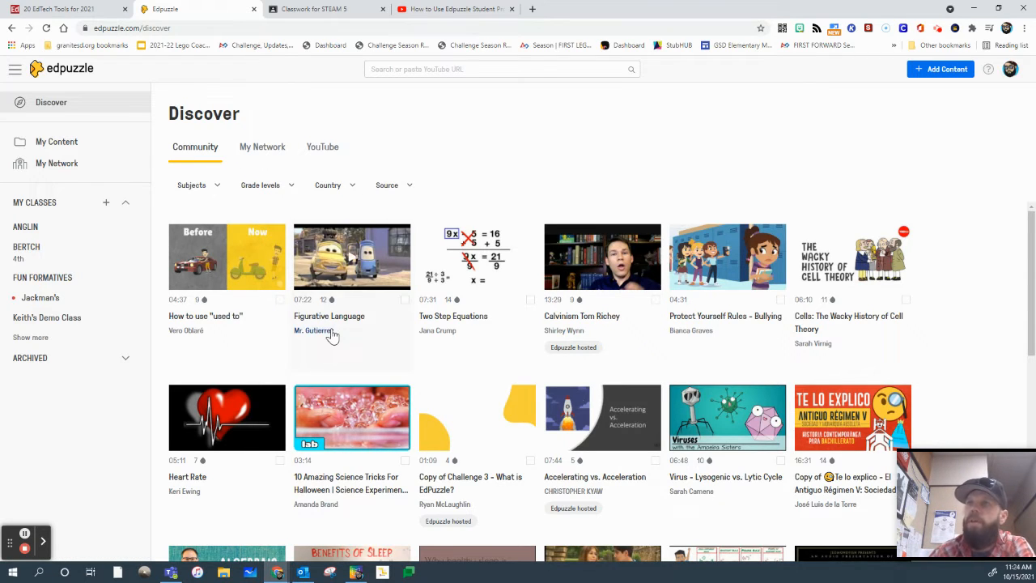
Browse the community videos on the Discover page, examining their titles, authors and question counts.
scroll(328, 382, down, 5)
scroll(327, 382, up, 5)
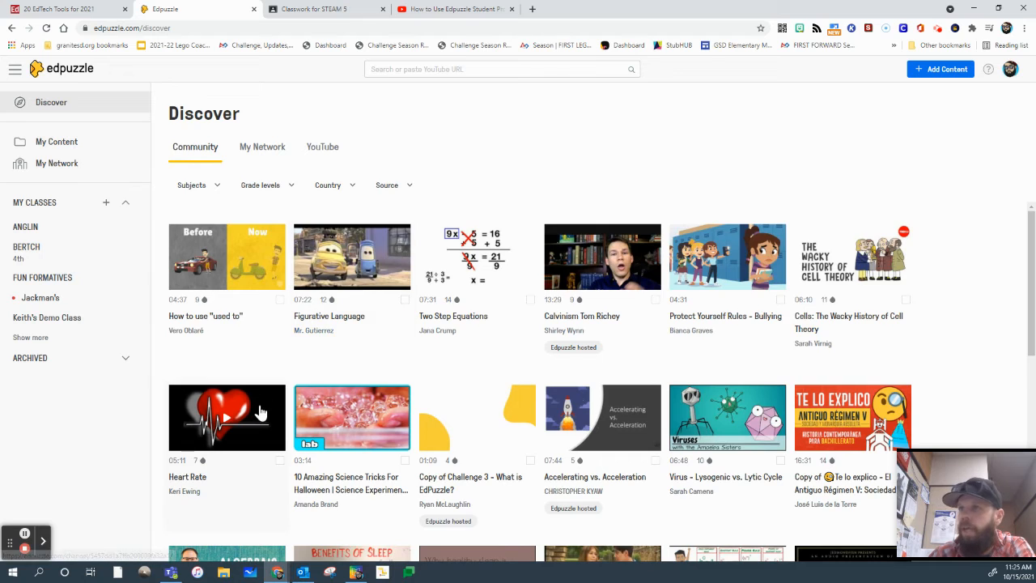
scroll(251, 411, down, 2)
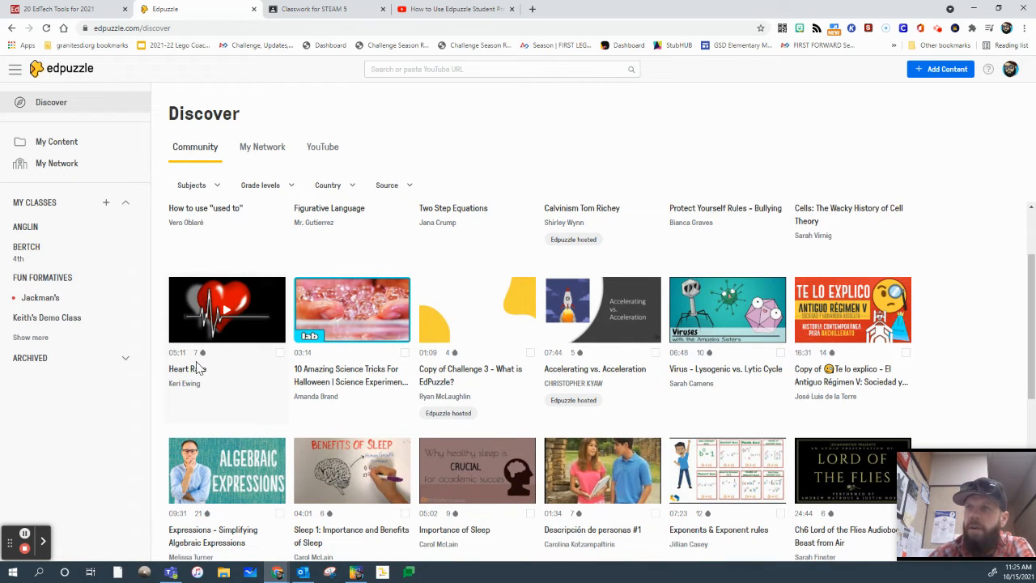
mouse_move(203, 357)
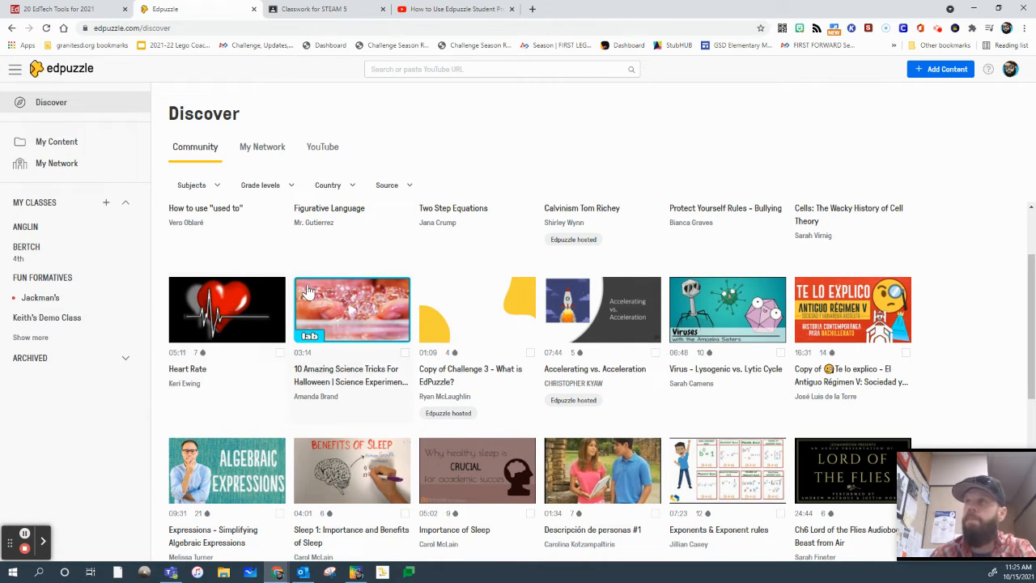
scroll(243, 206, up, 1)
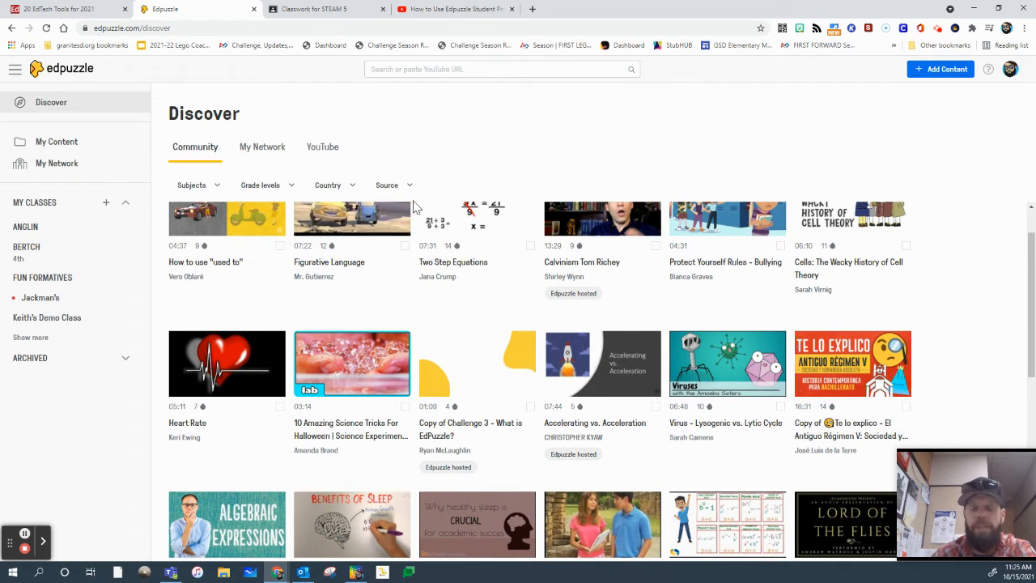
Show the Discover videos shared by my network and browse through the results.
click(268, 152)
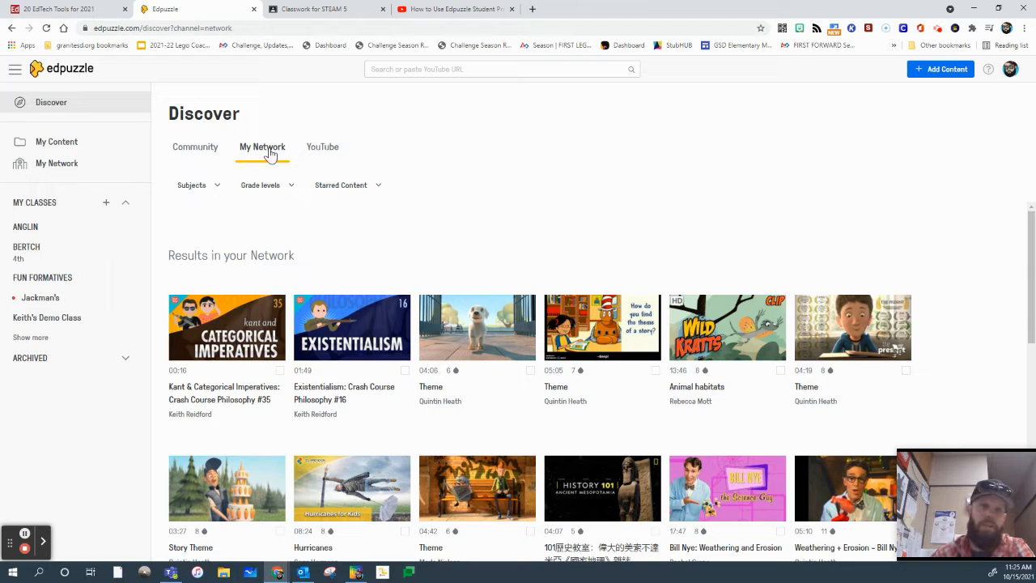
scroll(394, 250, down, 5)
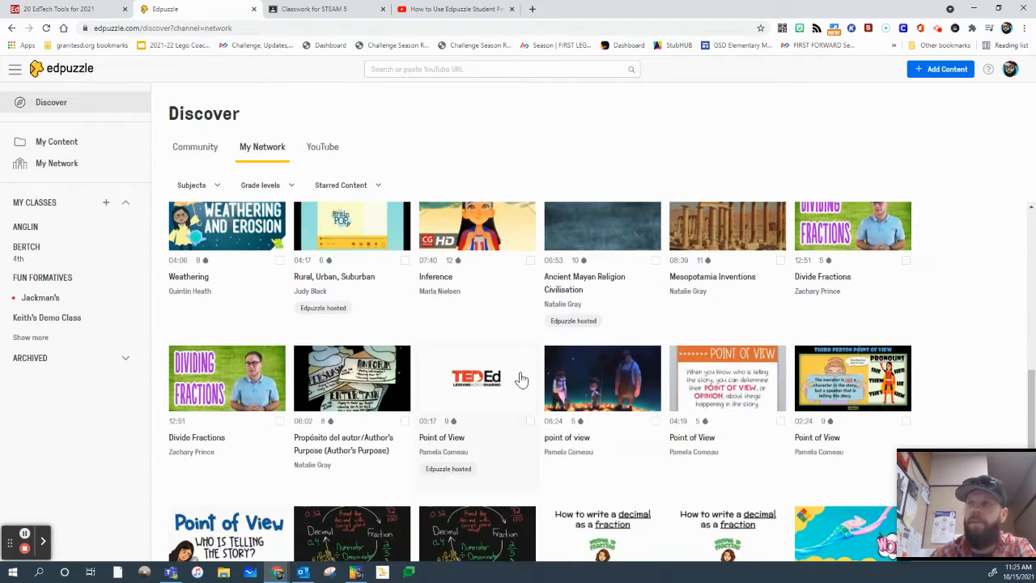
scroll(475, 397, down, 2)
scroll(479, 405, up, 4)
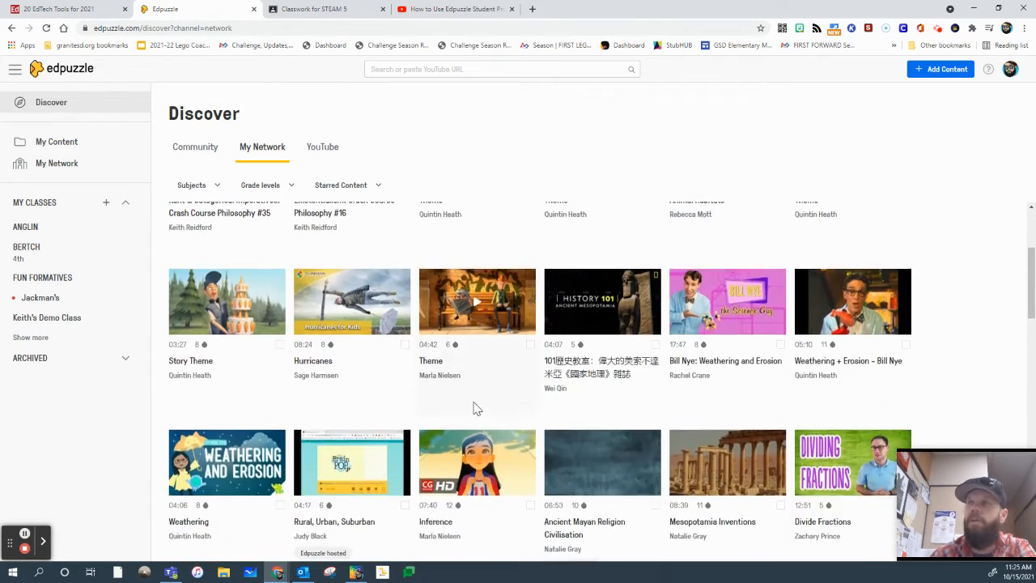
scroll(476, 408, up, 3)
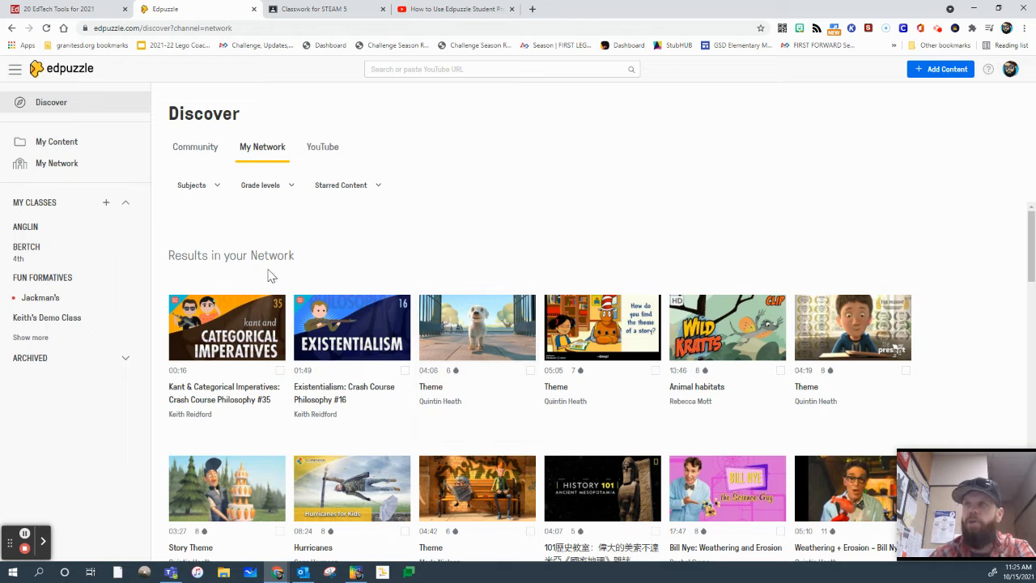
Show the YouTube videos and look through the Khan Academy, National Geographic, TED Talks, Veritasium and Numberphile channels.
click(329, 151)
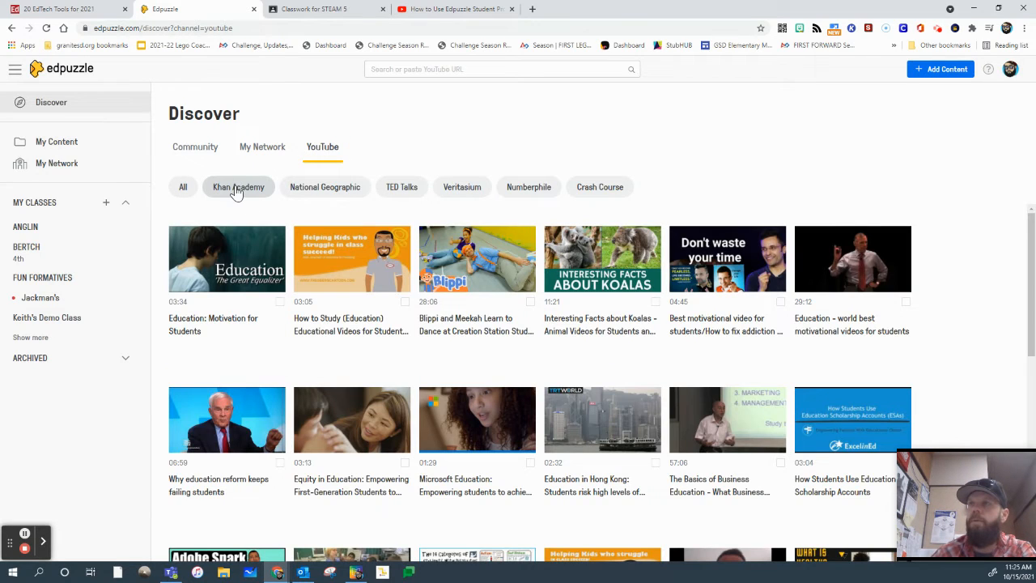
click(236, 190)
click(312, 191)
click(395, 191)
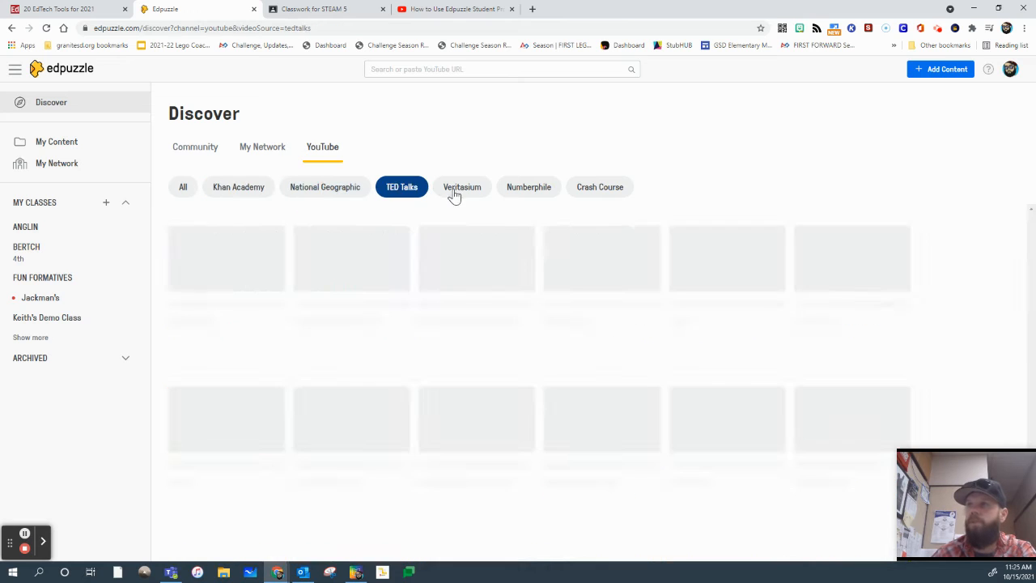
click(456, 194)
click(533, 191)
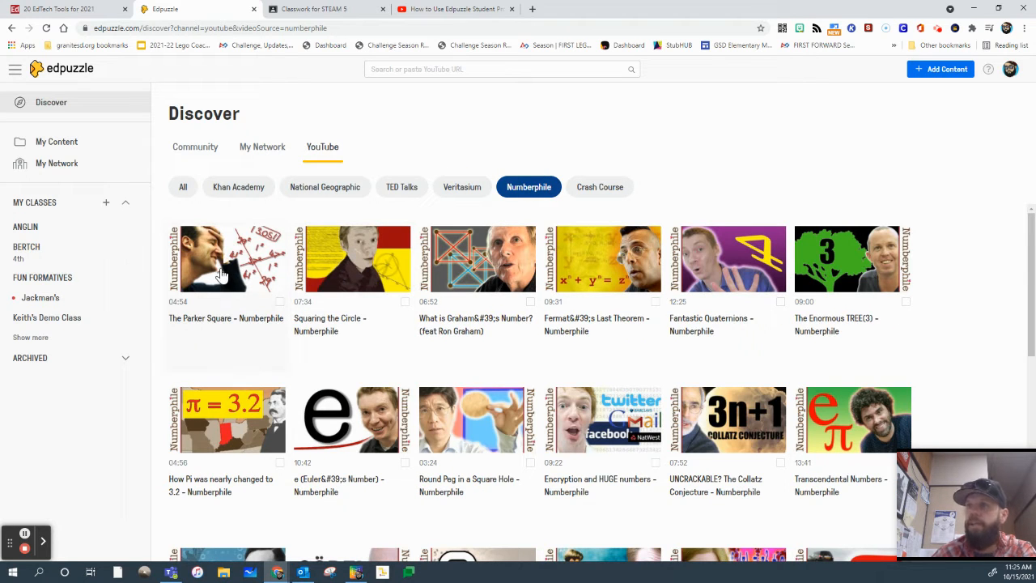
Preview the Numberphile video "The Parker Square" and open it for editing.
click(220, 276)
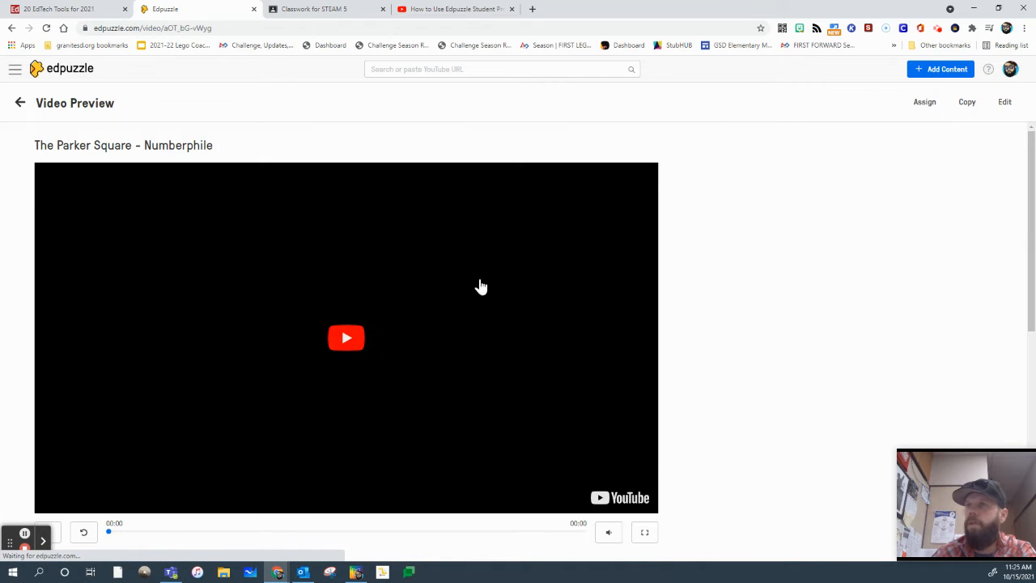
scroll(316, 354, down, 2)
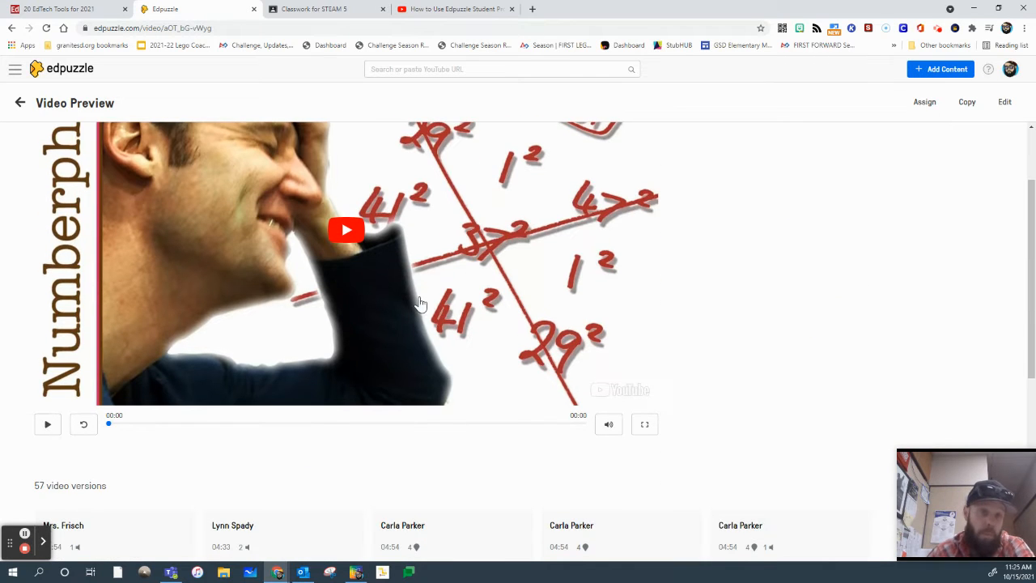
scroll(465, 341, up, 2)
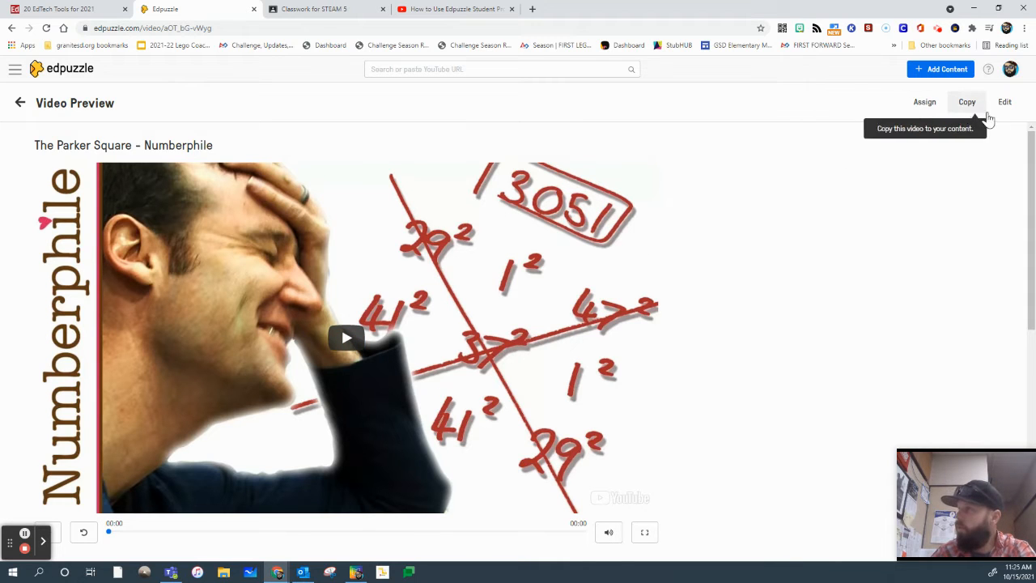
click(1004, 105)
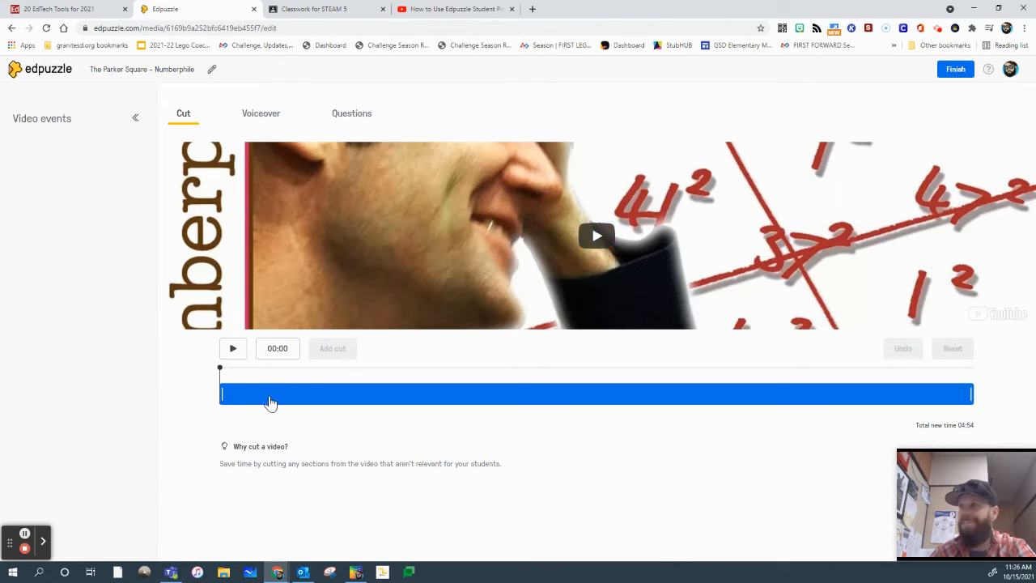
Trim the video so that only the section from about 00:58 to 01:30 remains.
click(221, 393)
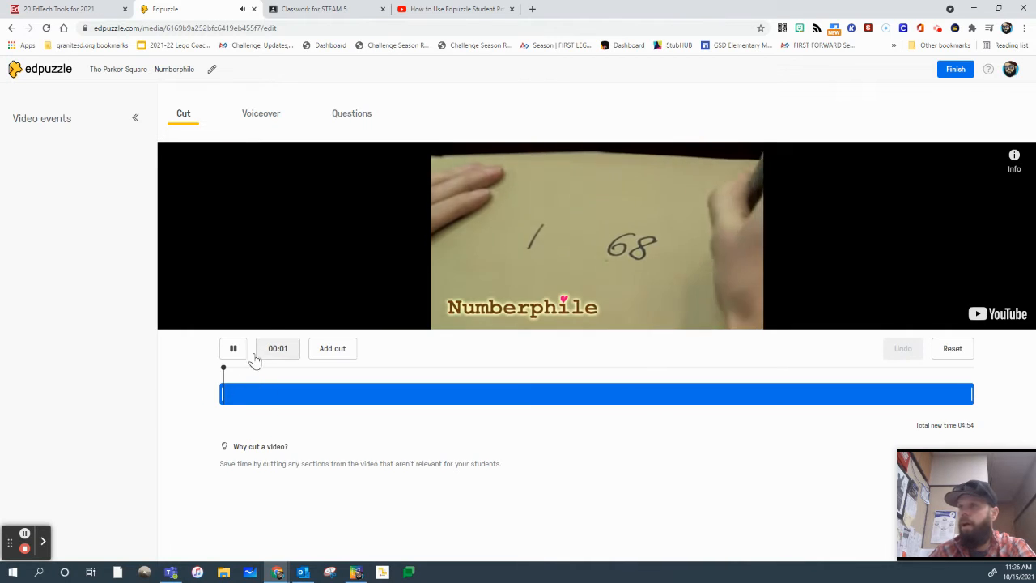
drag(224, 394, 372, 397)
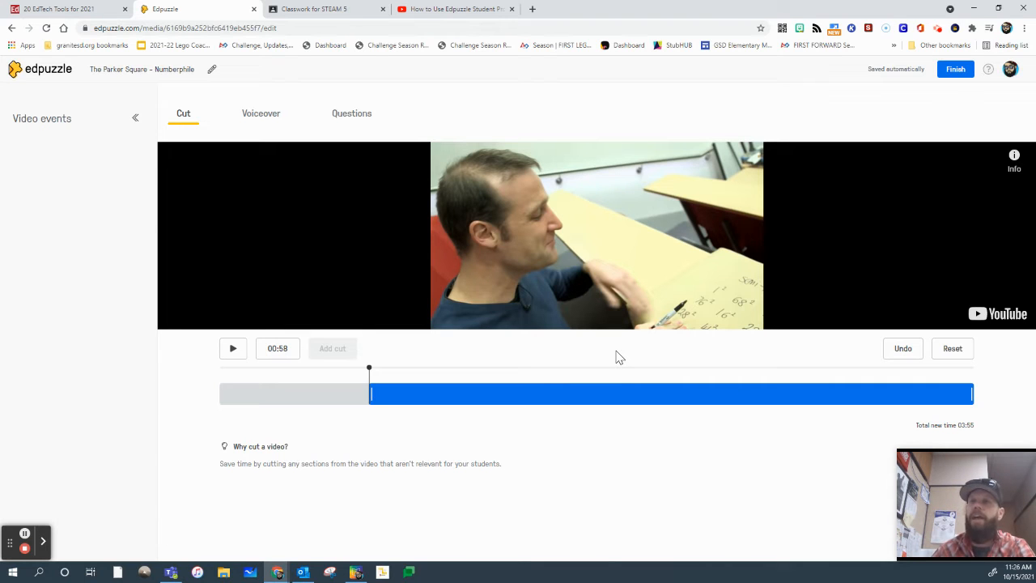
drag(971, 394, 451, 387)
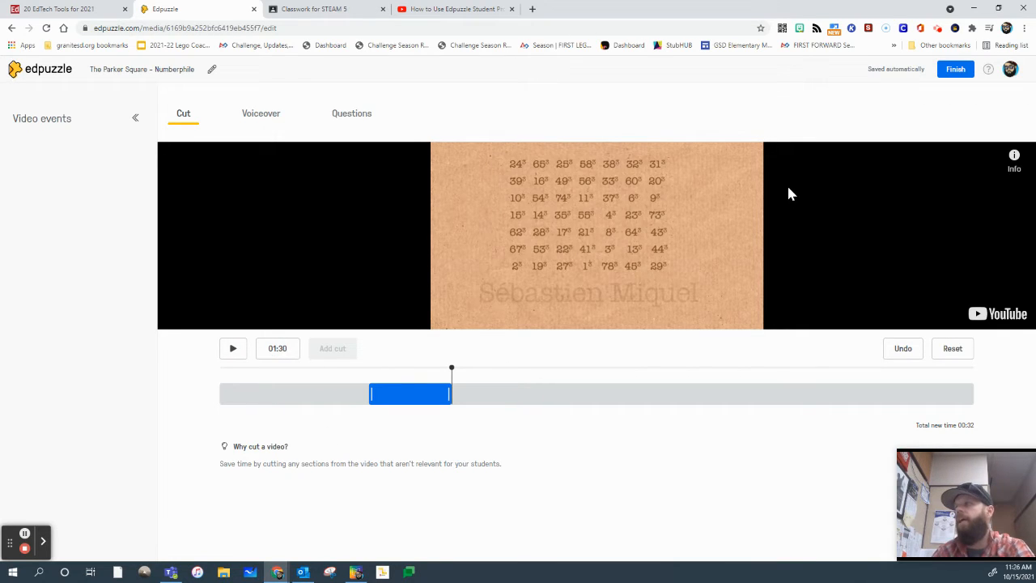
View the voiceover section and the question types available for the trimmed video.
click(257, 120)
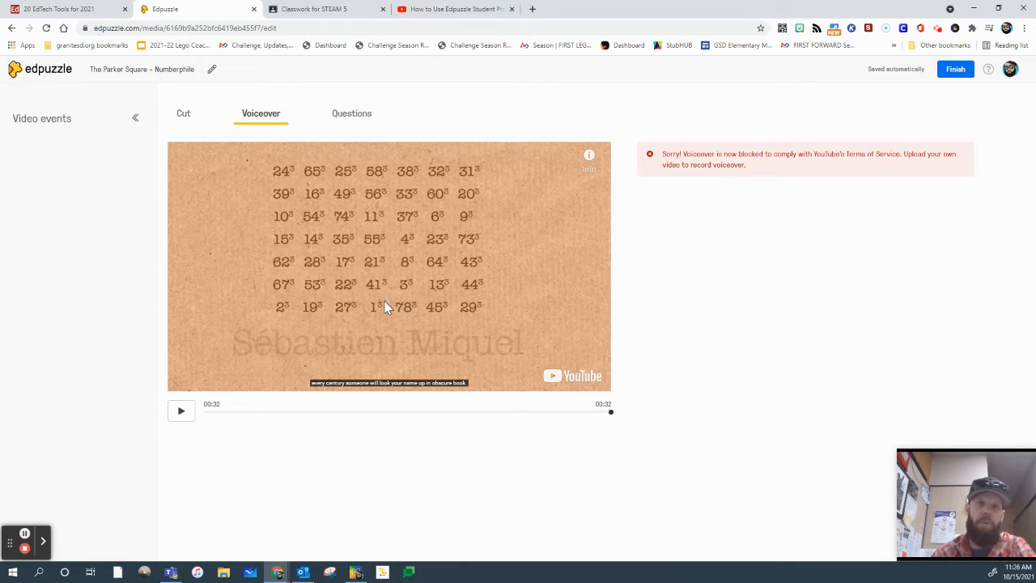
click(350, 123)
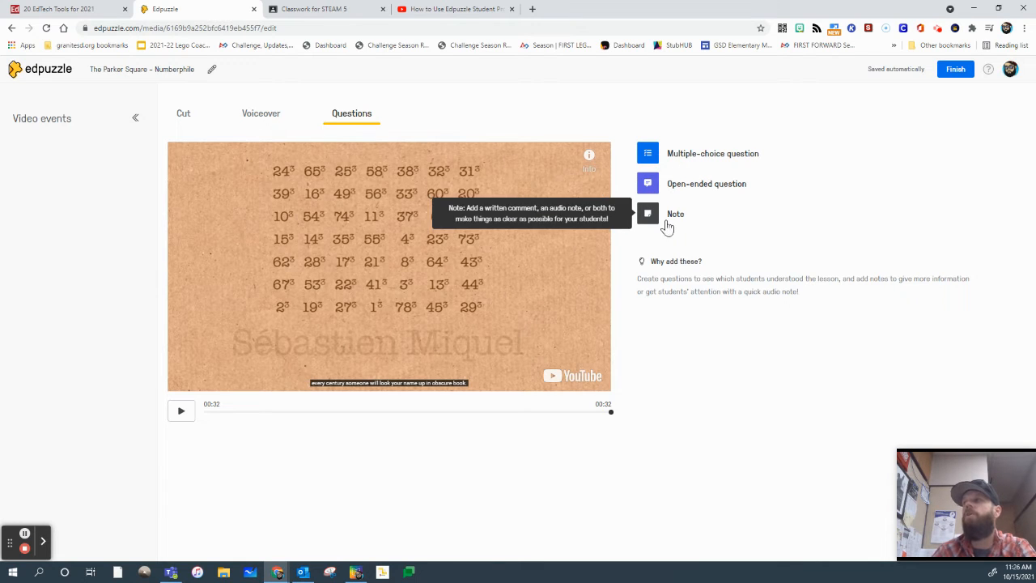
Start a multiple-choice question at 00:08 in the trimmed video and look over its answer choice fields.
click(182, 411)
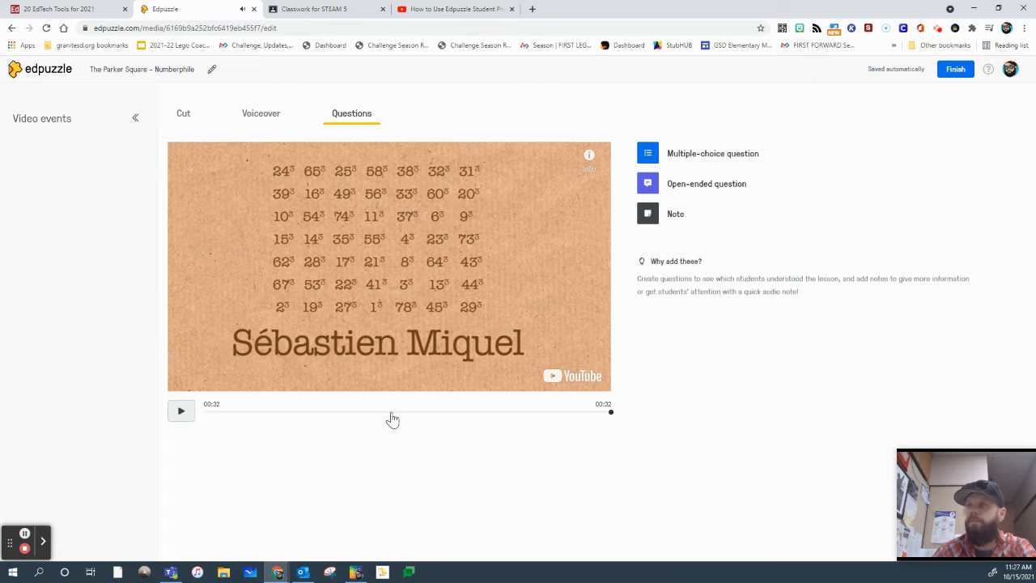
click(304, 414)
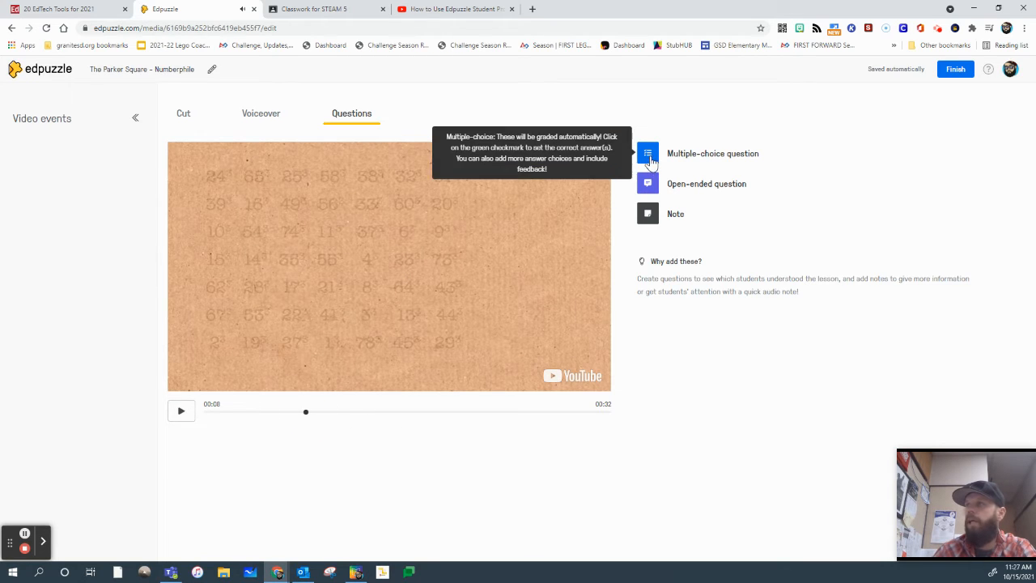
click(648, 157)
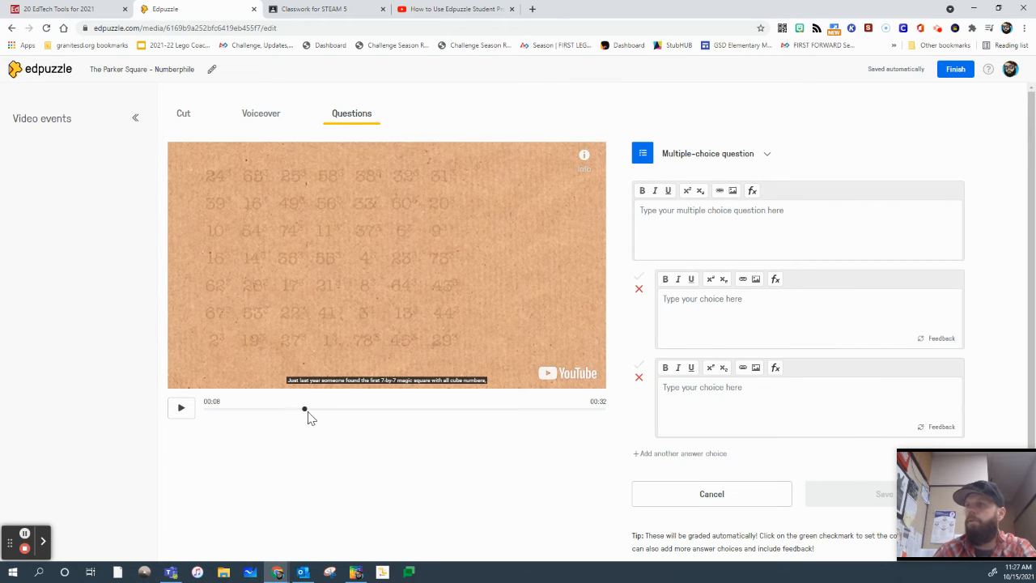
click(669, 219)
scroll(669, 218, down, 1)
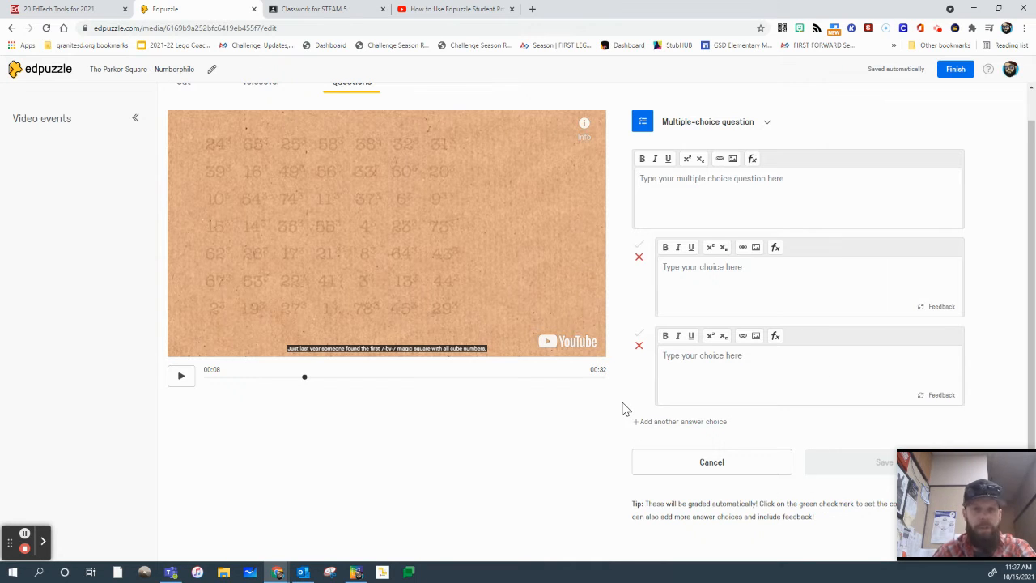
Switch the question to open-ended, try its link insertion and audio responses options, and discard the question.
click(765, 123)
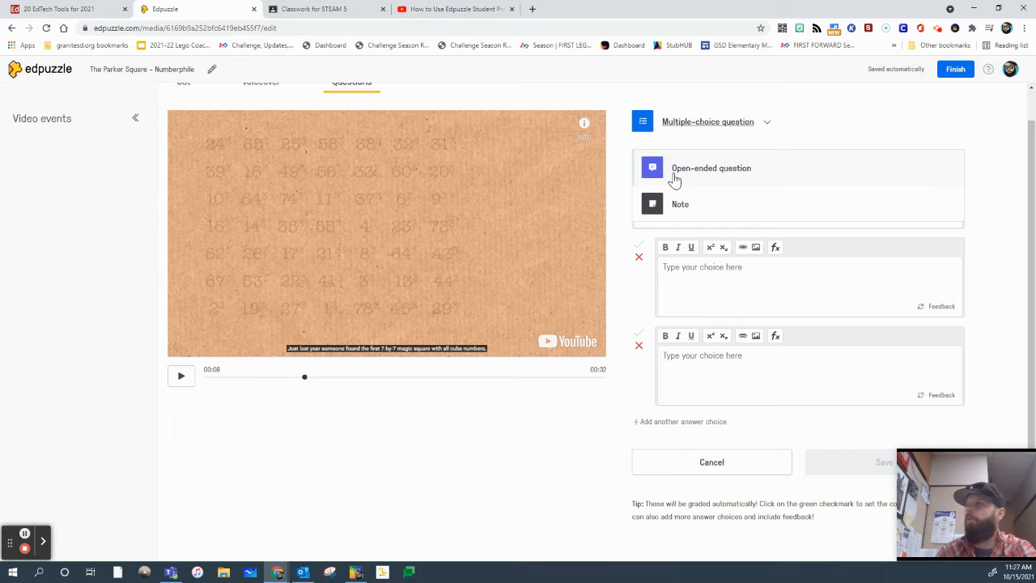
click(693, 173)
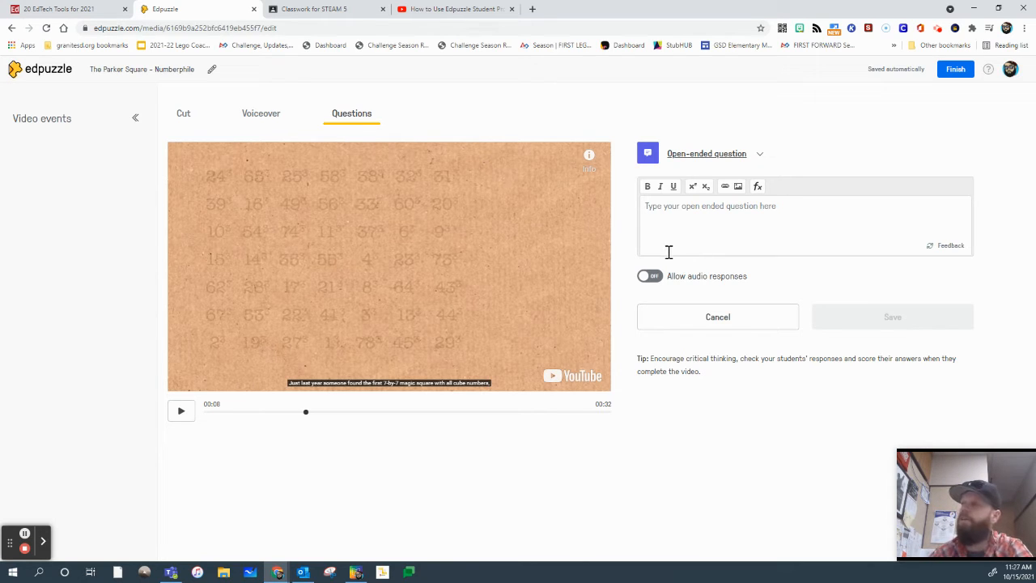
click(725, 193)
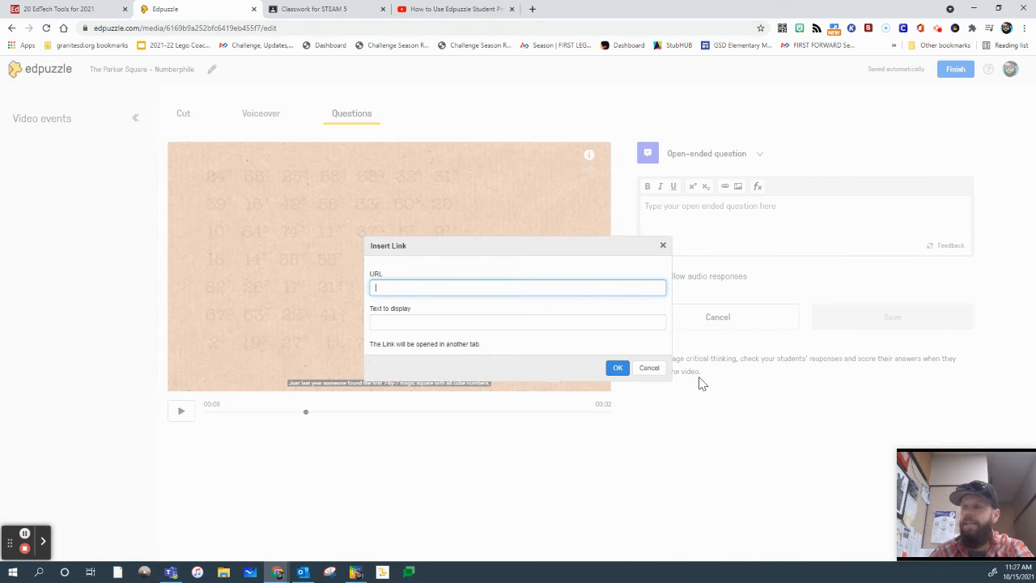
click(648, 368)
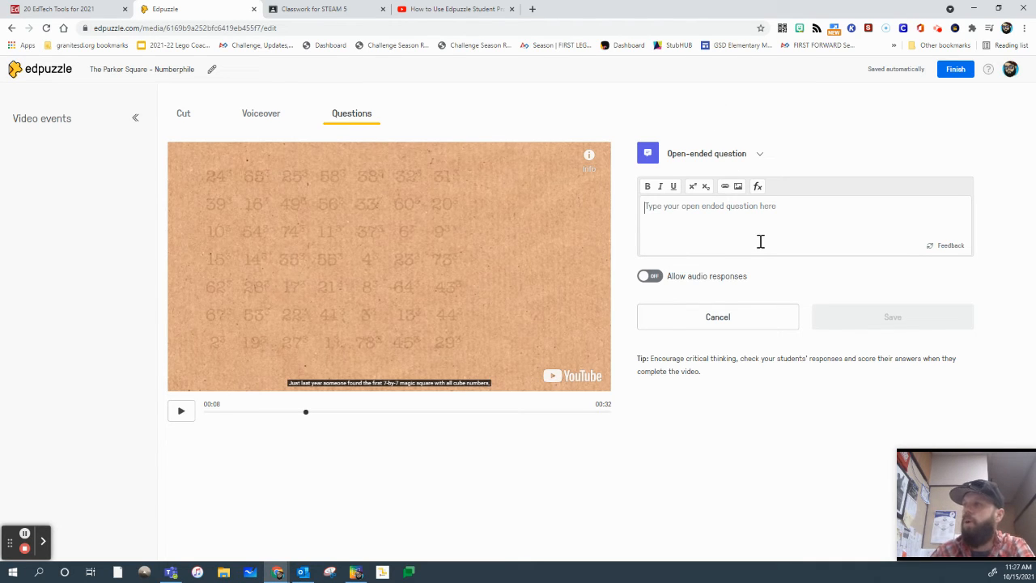
click(650, 277)
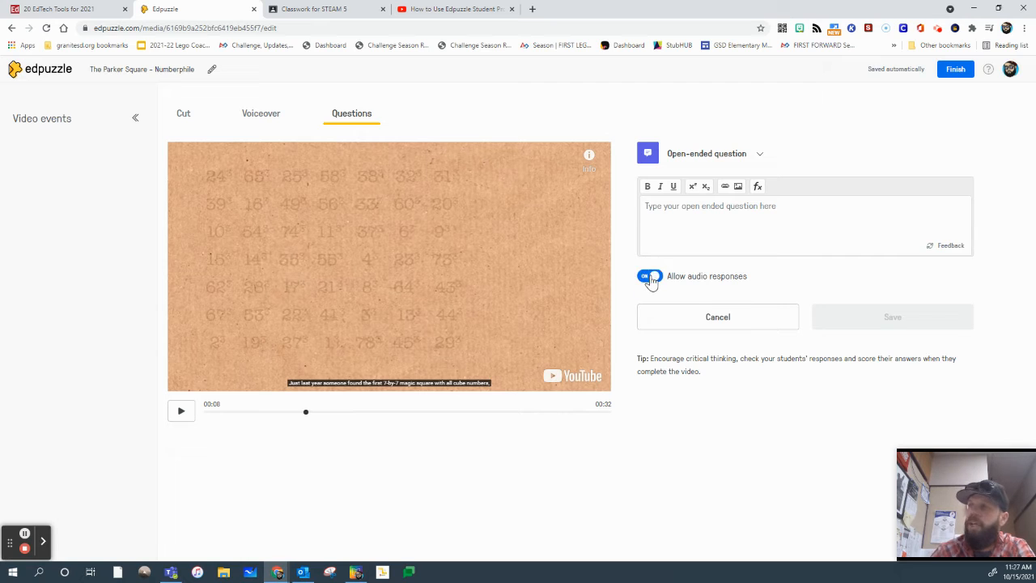
click(696, 319)
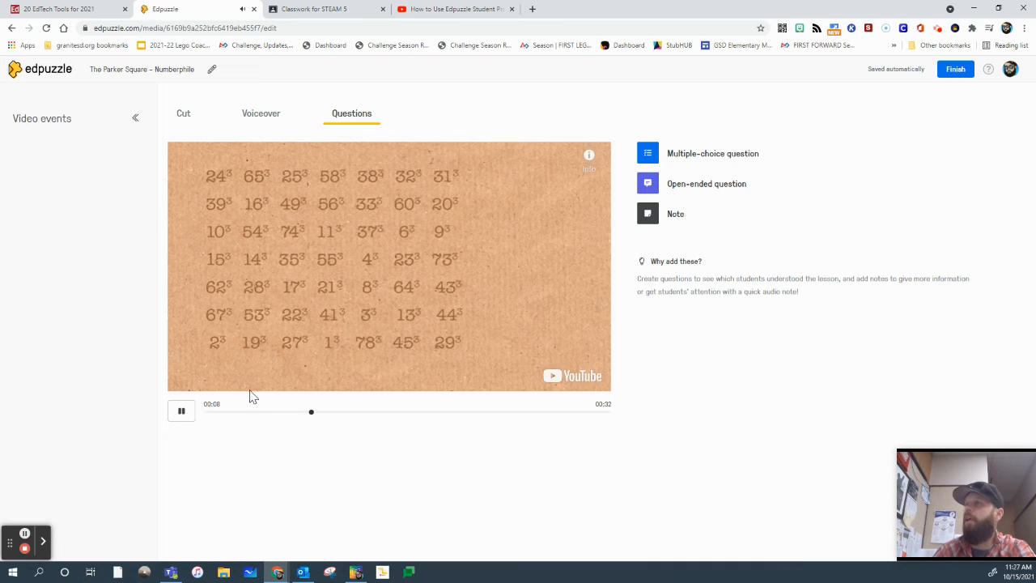
Start a note at 00:09, look at its image insertion options, discard the note and resume playback.
click(181, 411)
click(648, 217)
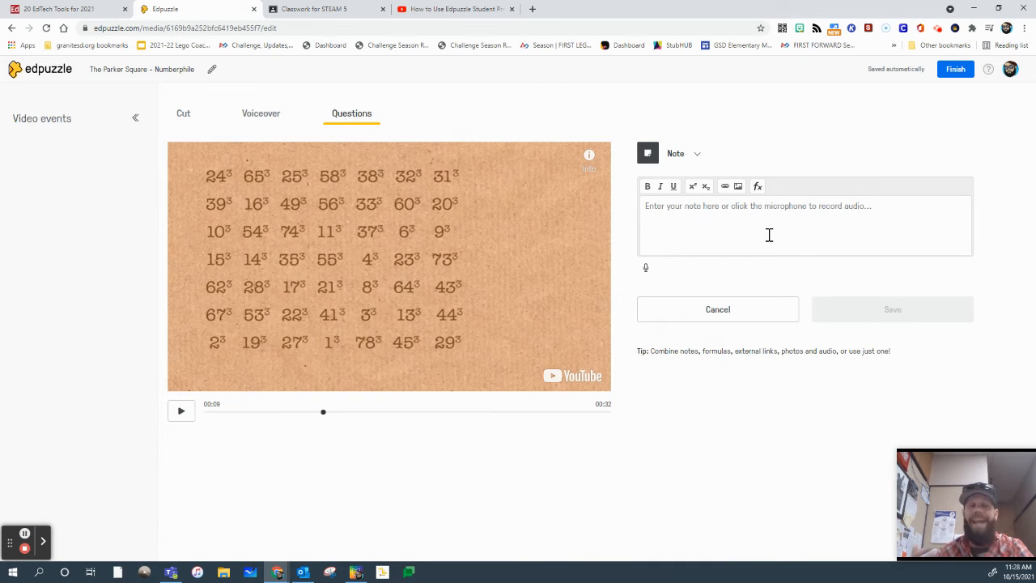
click(738, 188)
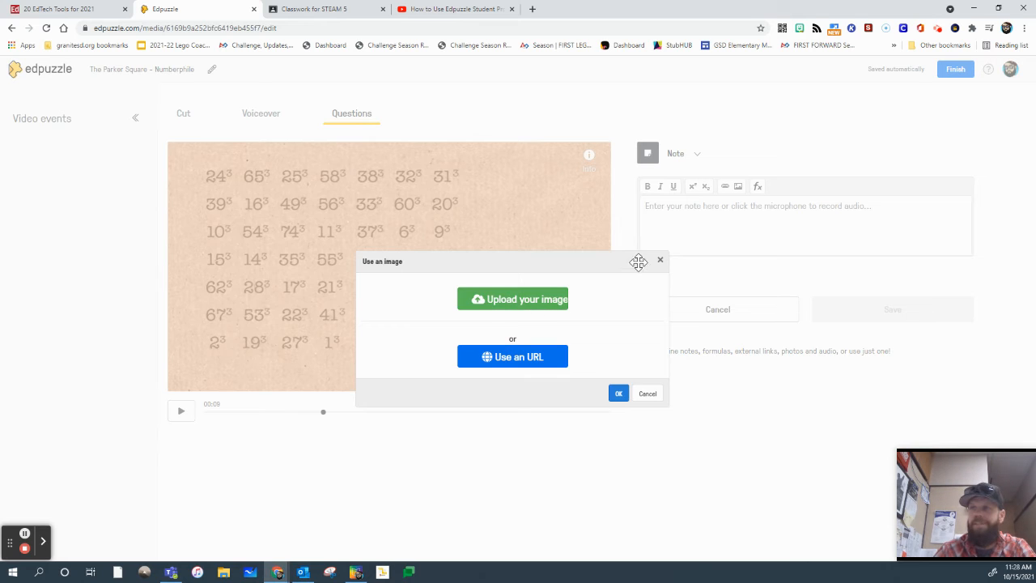
click(661, 261)
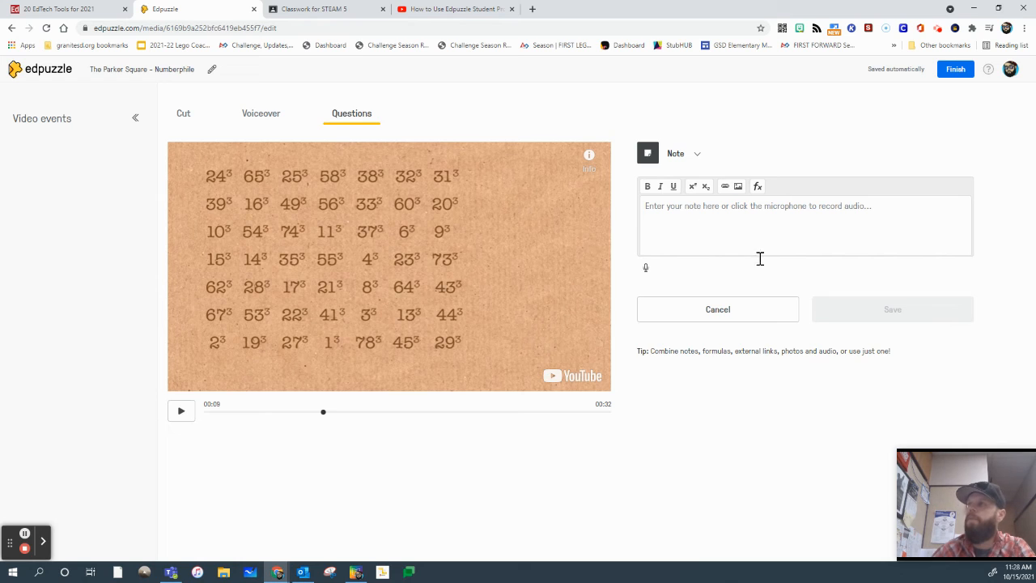
click(746, 307)
click(181, 410)
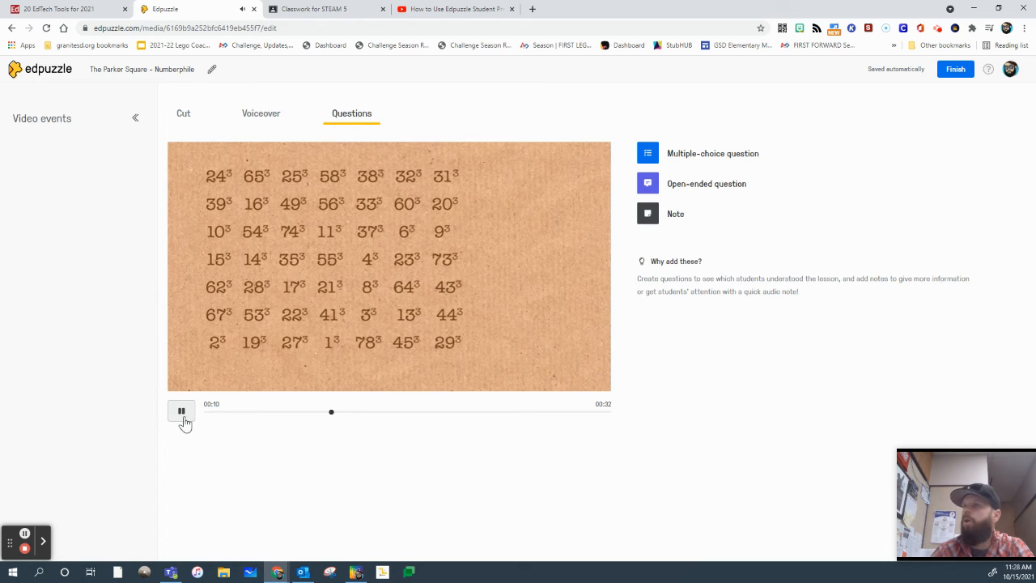
Finish editing the video and open its class assignment settings to look through the class list.
click(959, 71)
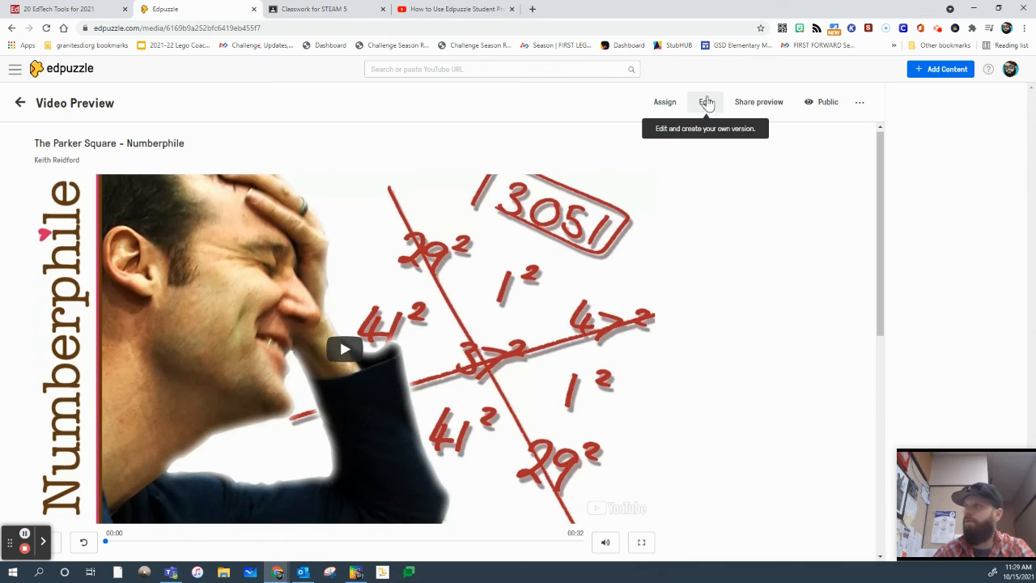
click(663, 106)
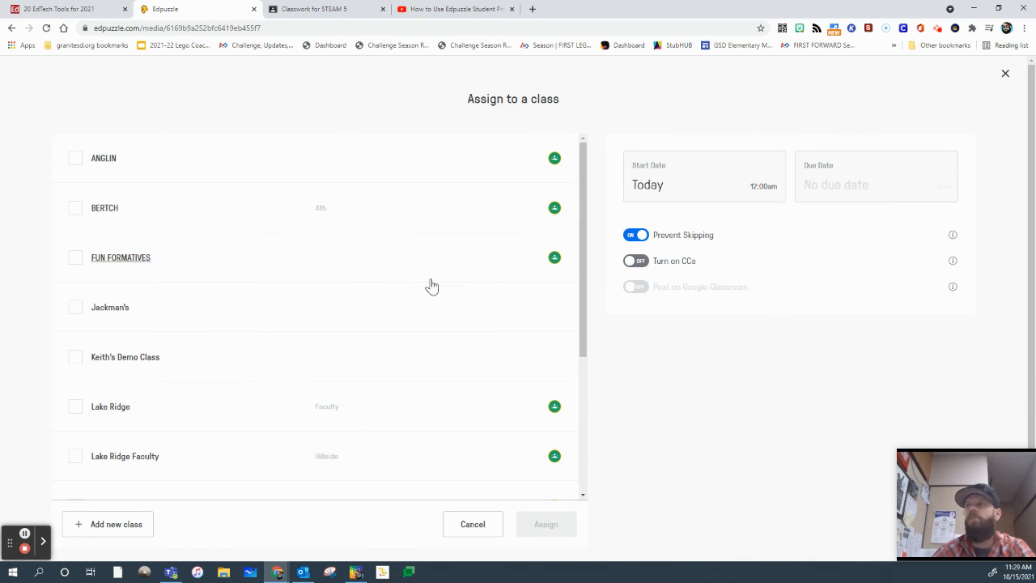
scroll(457, 320, down, 1)
scroll(457, 348, down, 2)
scroll(439, 396, up, 3)
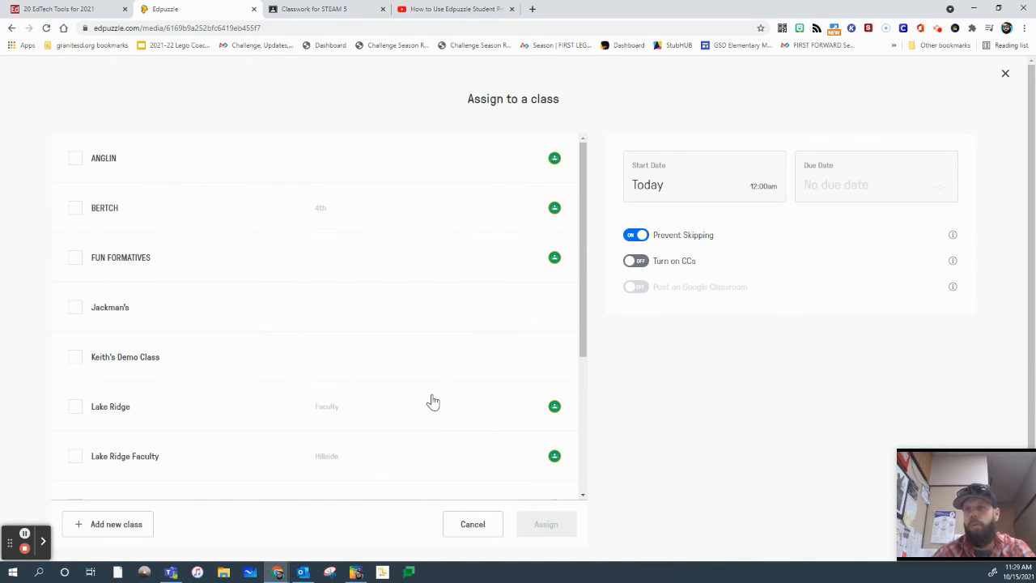